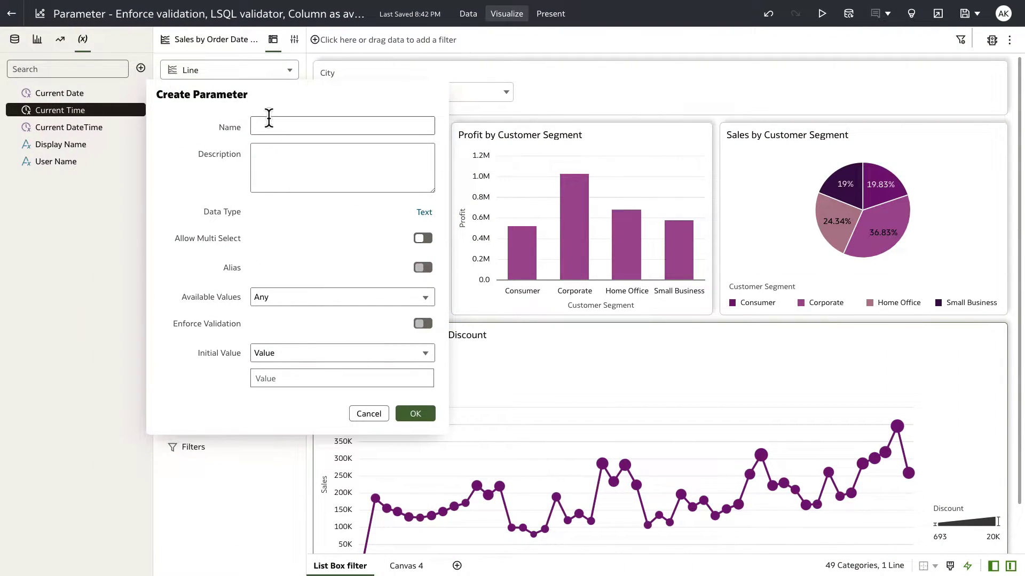
Name the text parameter 'City Parameter' by accepting the suggestion after typing City
text(City Parameter)
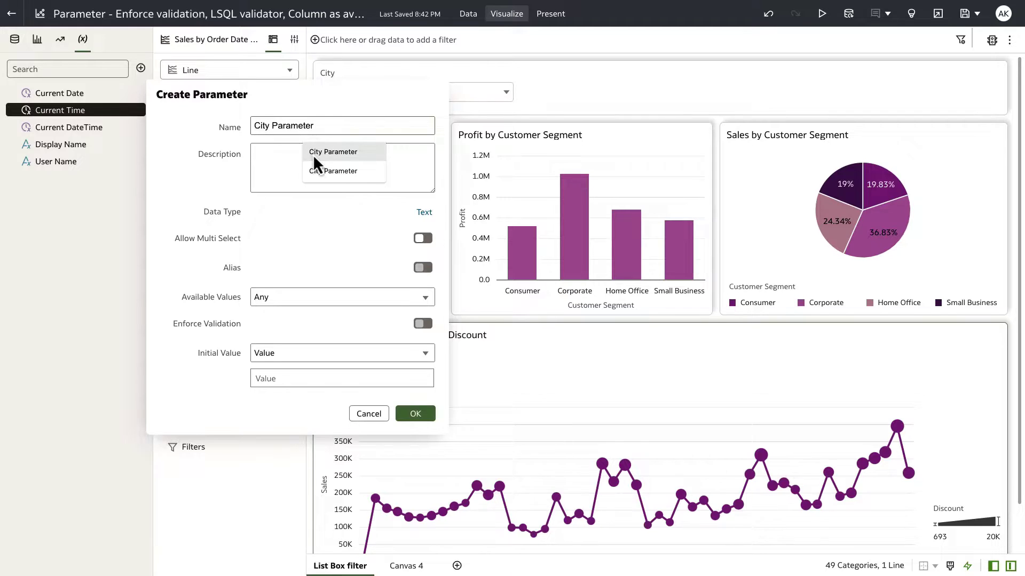
click(313, 155)
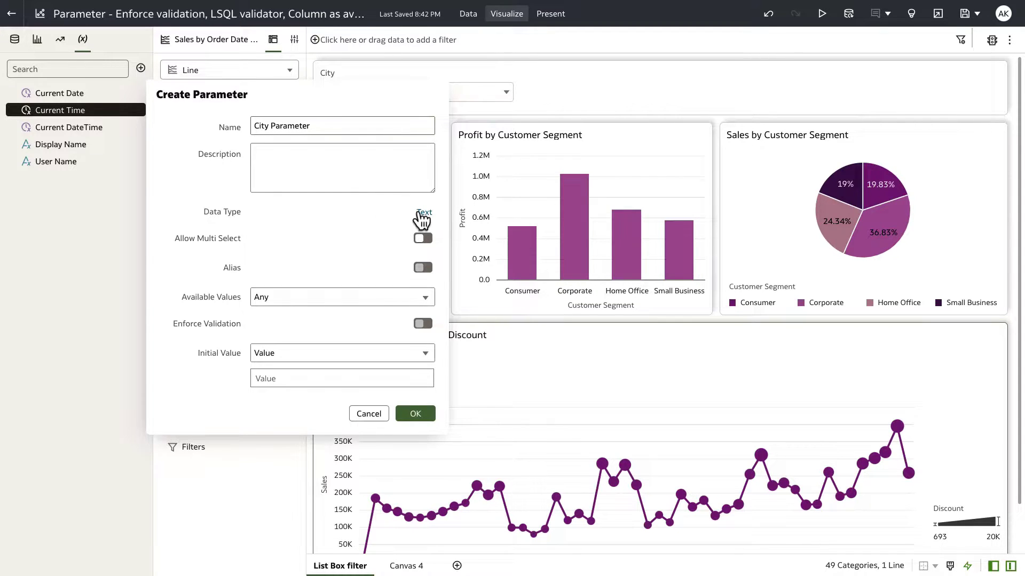
Set both Available Values and Initial Value to Logical SQL Query
click(316, 295)
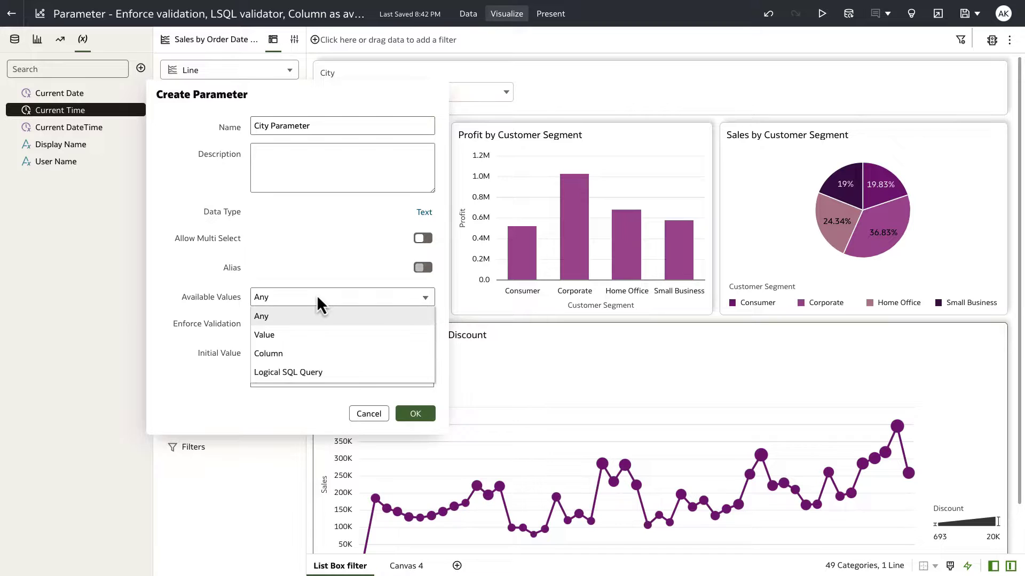
click(310, 369)
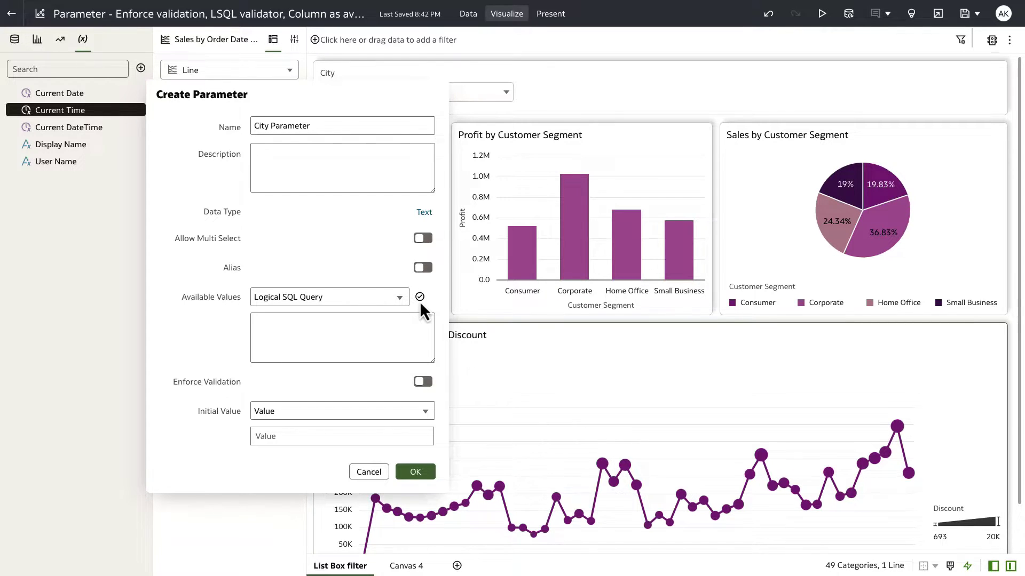
click(364, 411)
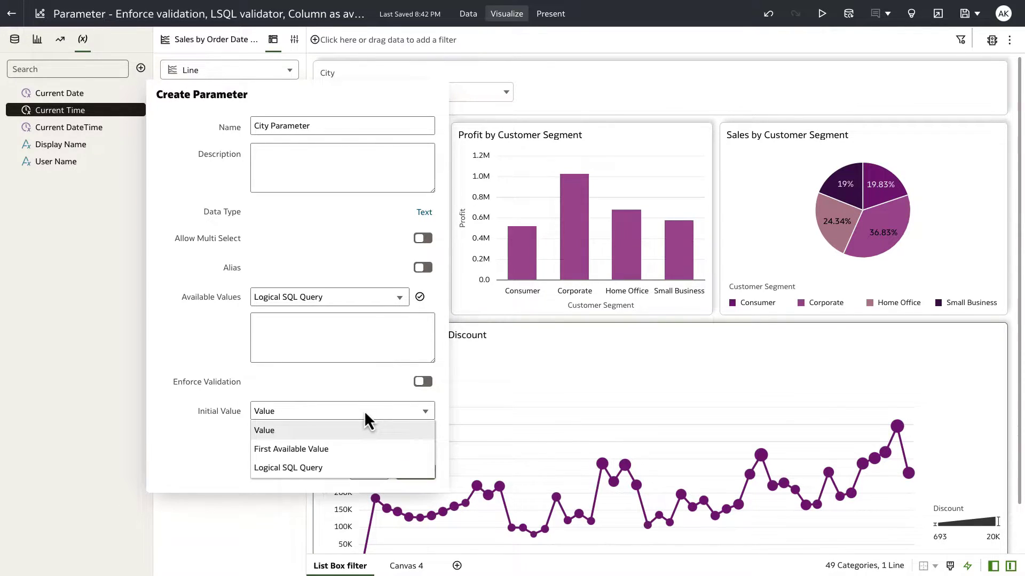
click(338, 468)
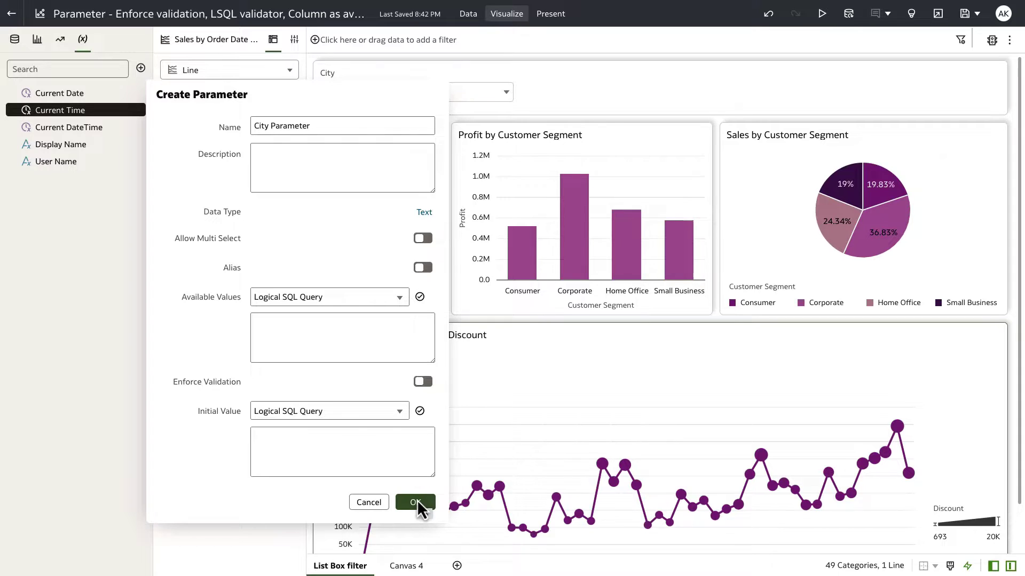
Paste the City logical SQL query into Available Values and validate it
click(376, 343)
key(ctrl+v)
scroll(376, 342, up, 3)
scroll(375, 342, up, 1)
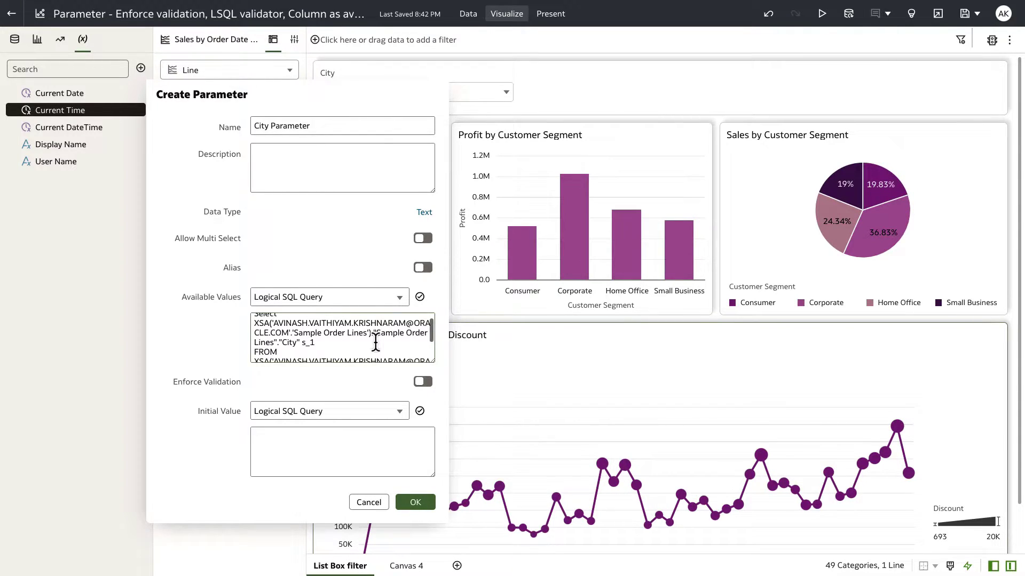
click(420, 297)
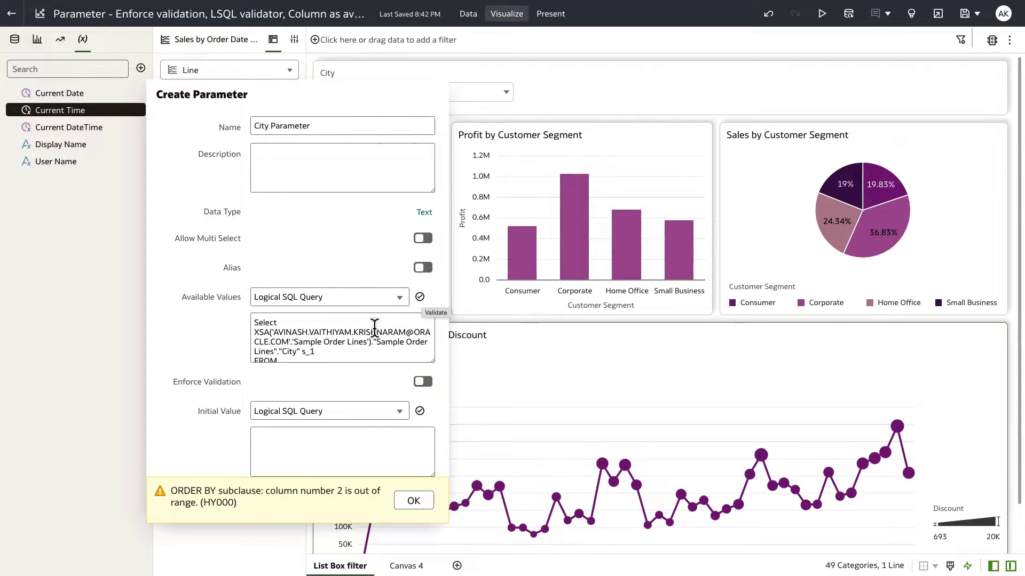
Change ORDER BY 2 to ORDER BY 1 and validate the query successfully
scroll(367, 332, down, 3)
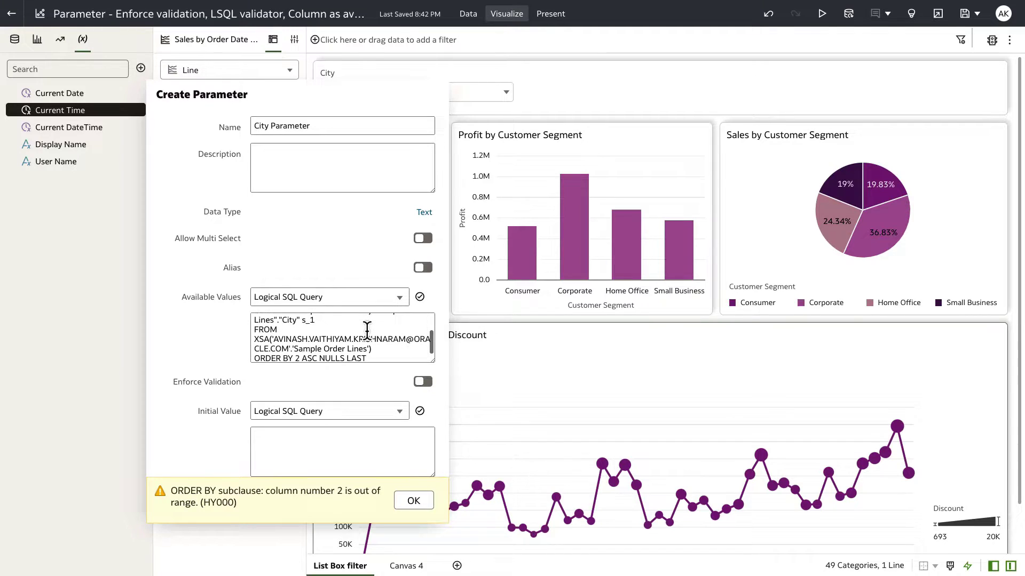
click(302, 344)
key(BackSpace)
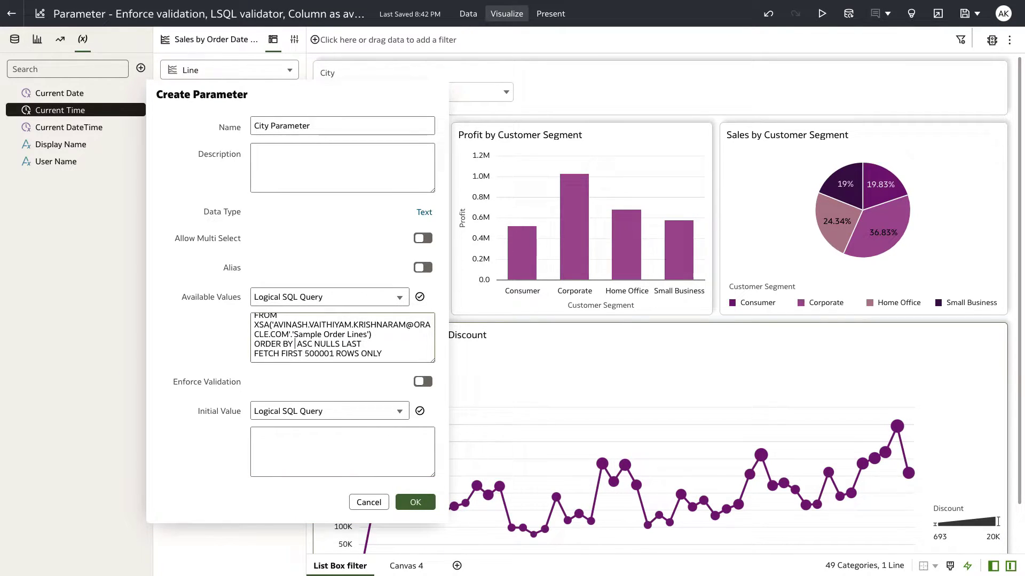
text(1)
click(421, 297)
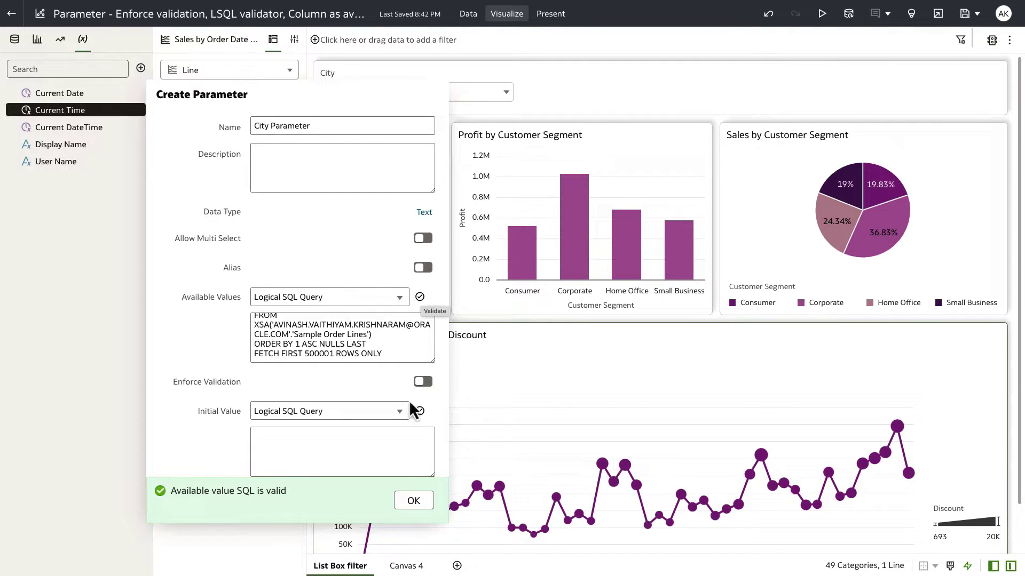
Dismiss the 'SQL is valid' message and switch Available Values to Column
click(398, 503)
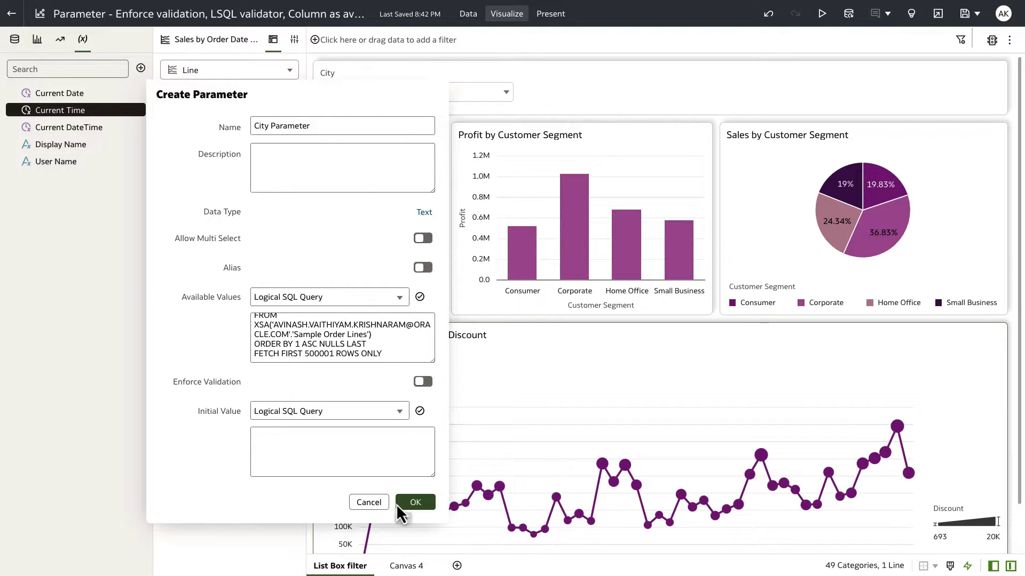
click(352, 299)
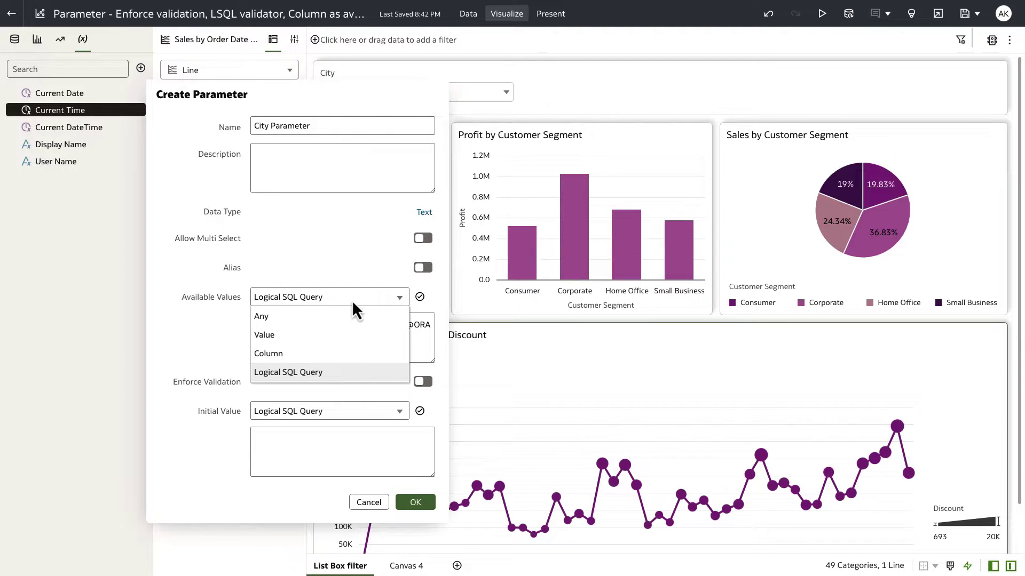
click(322, 353)
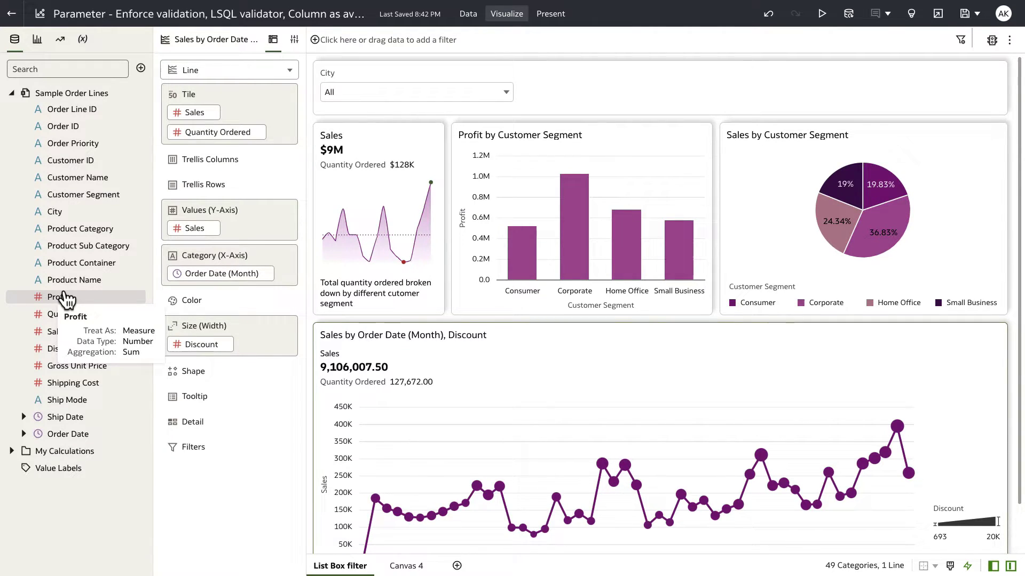
From the parameters list, start a new parameter named City Parameter
click(83, 39)
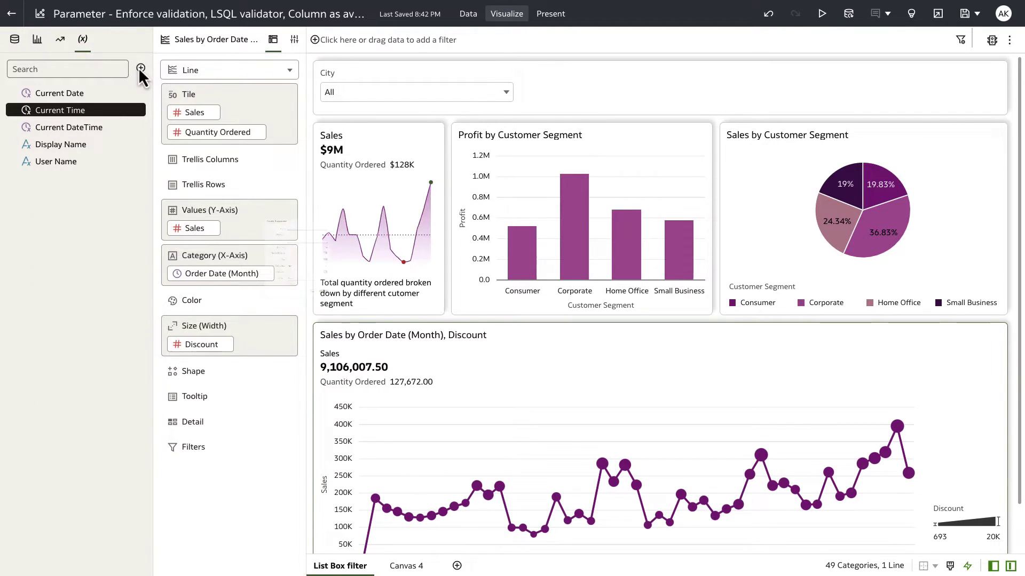
click(141, 68)
click(276, 126)
text(City Parameter)
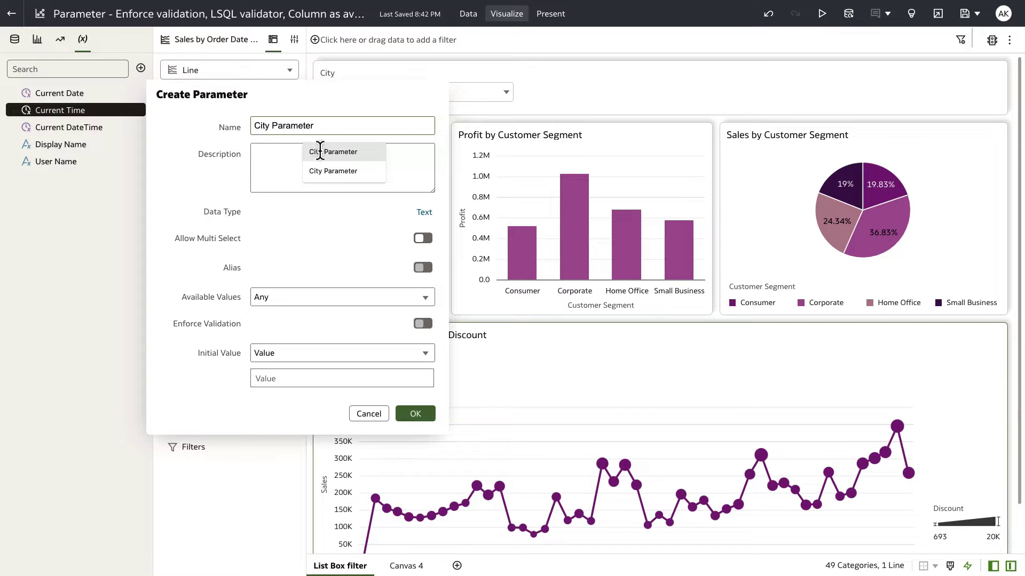
click(320, 153)
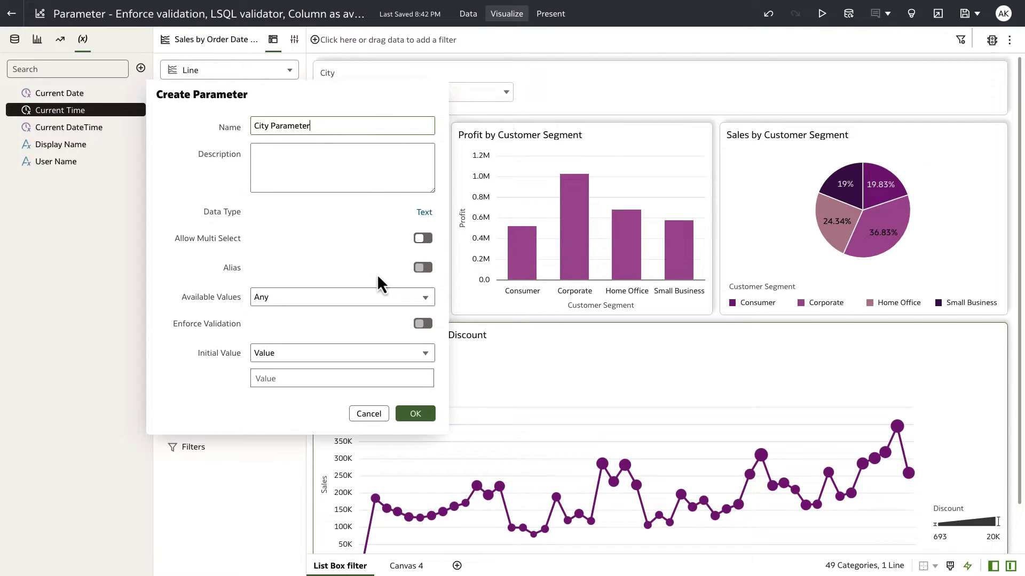
Take its available values from the Sample Order Lines City column and create it
click(380, 299)
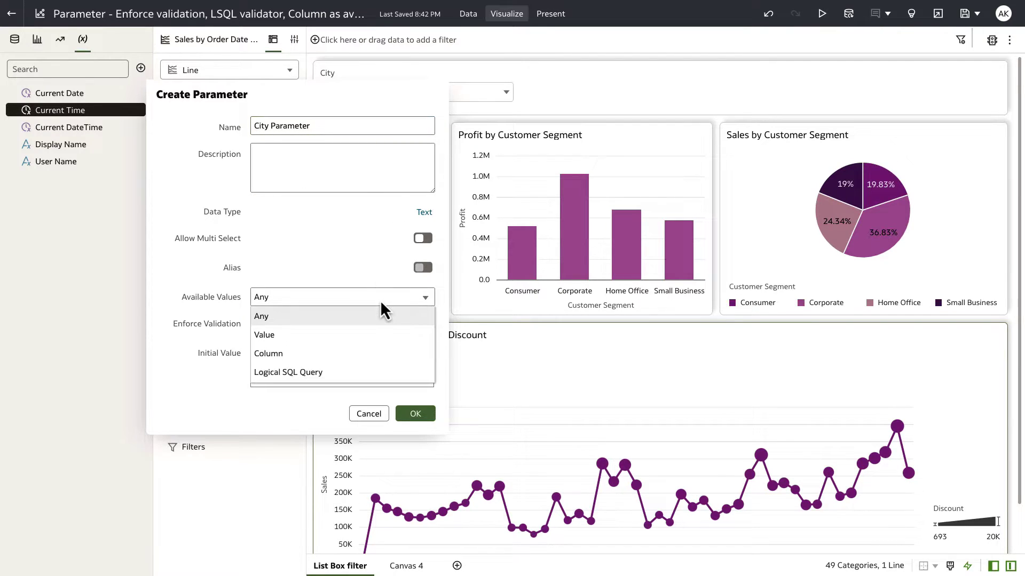
click(337, 354)
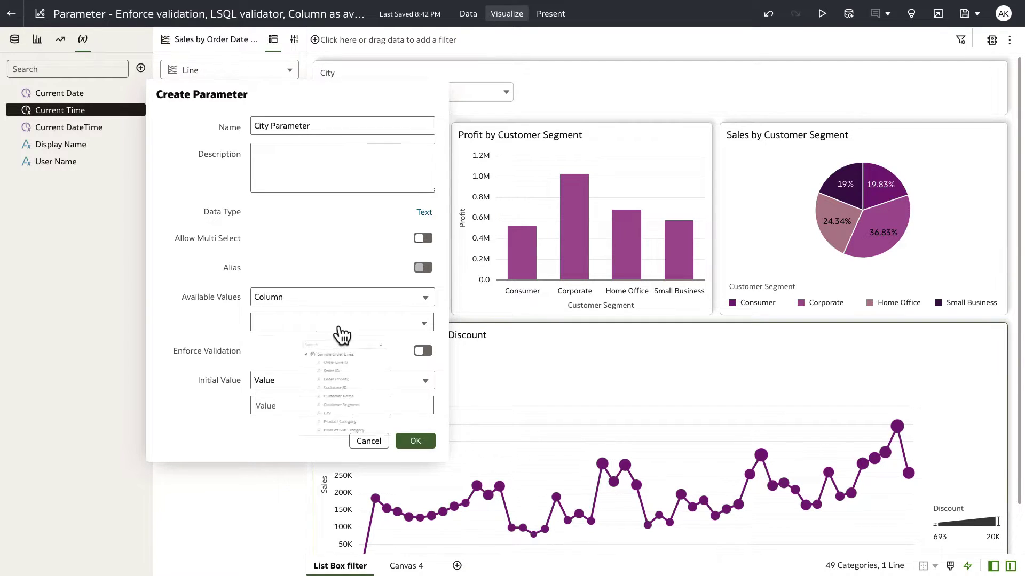
click(340, 327)
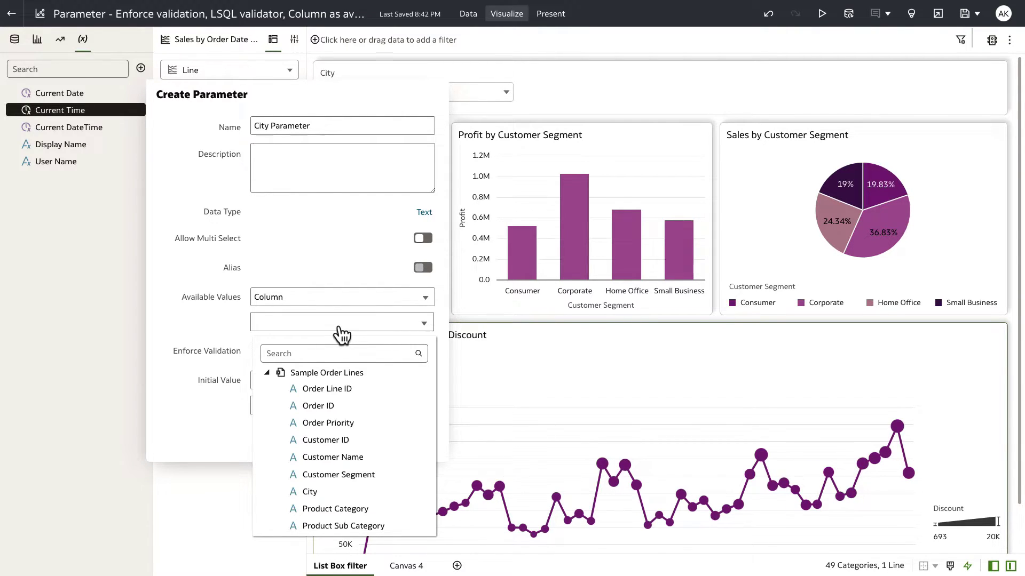
scroll(328, 427, down, 1)
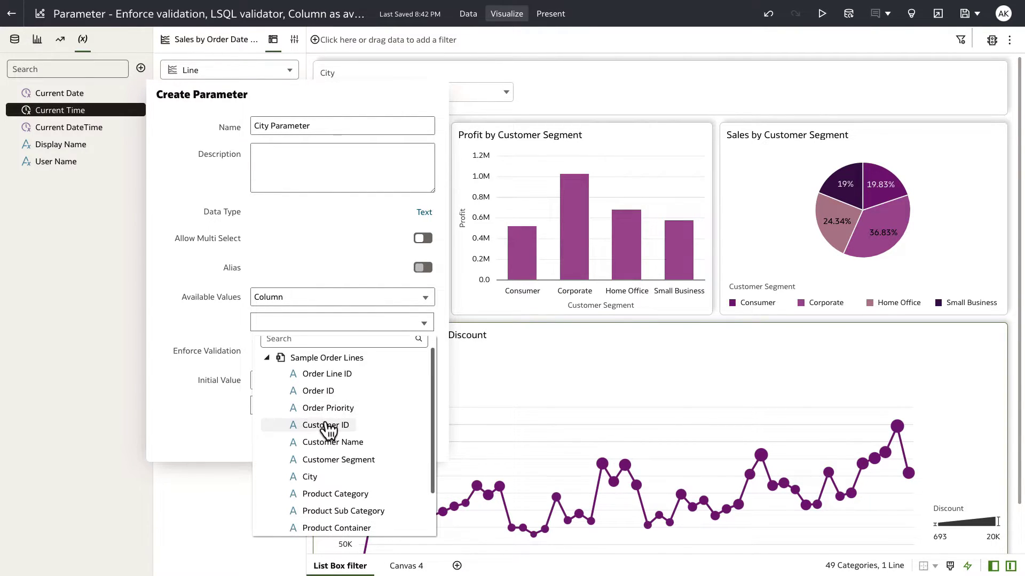
click(318, 480)
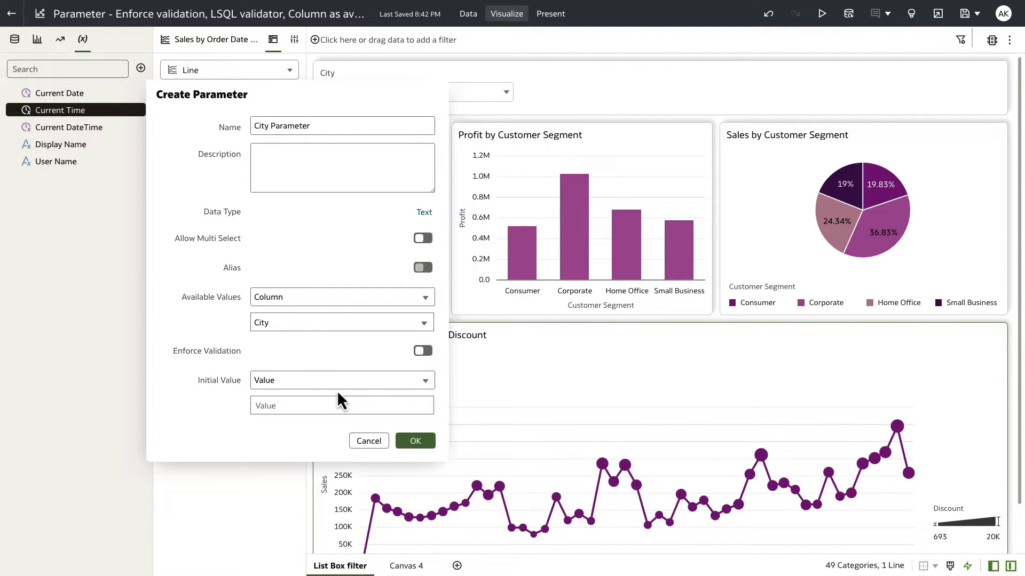
click(414, 442)
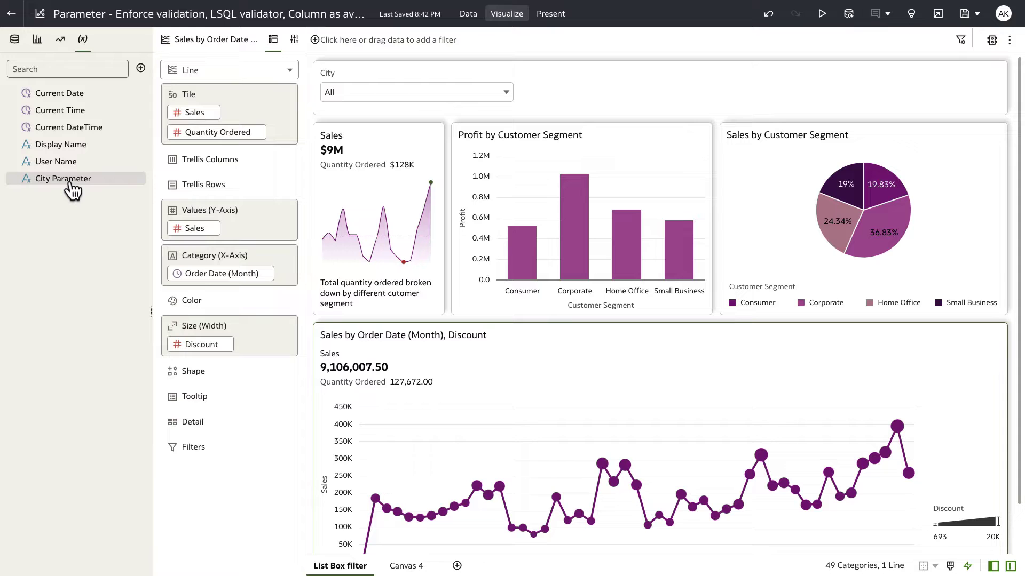
drag(72, 184, 567, 97)
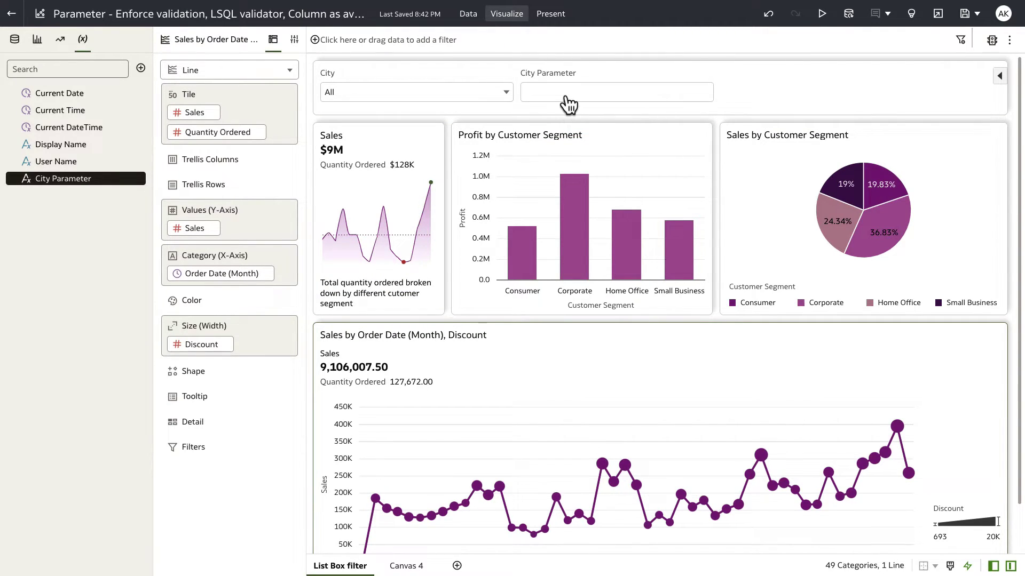
click(567, 98)
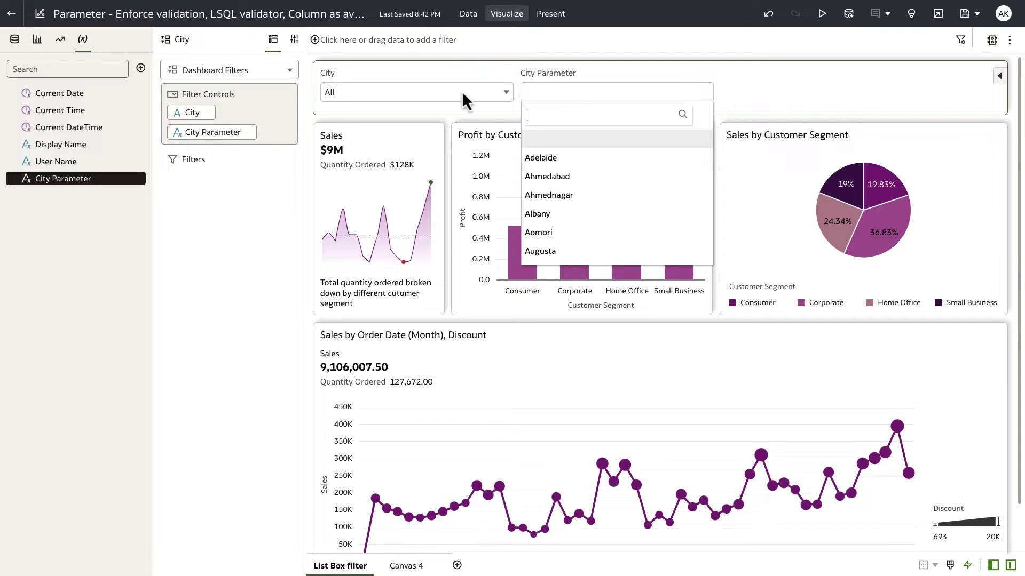
Undo the City Parameter filter control, then open City Parameter via Edit Parameter
key(ctrl+z)
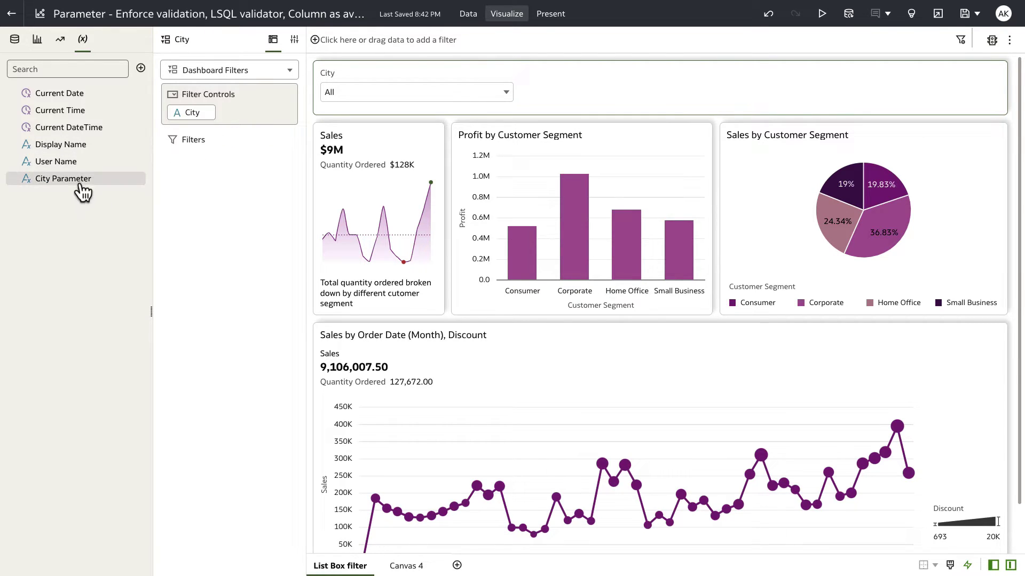
right_click(83, 185)
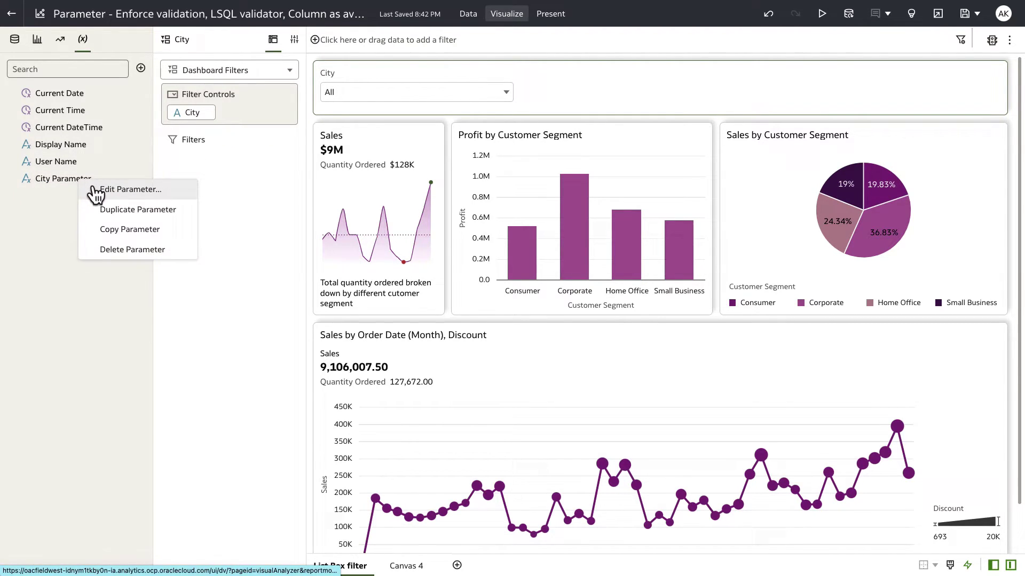
click(92, 189)
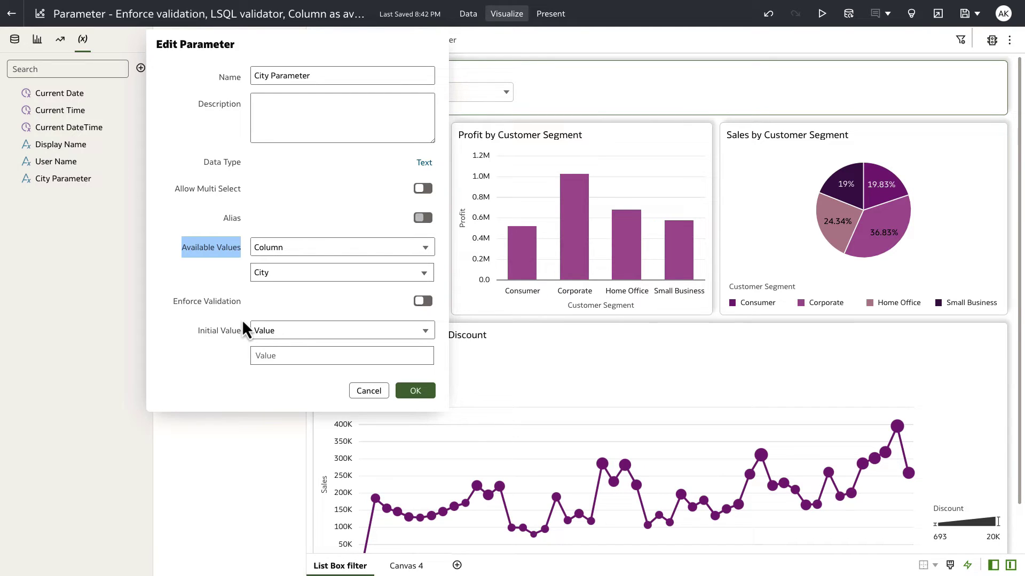
Enable Enforce Validation, set initial value ABC, and submit with OK
click(347, 300)
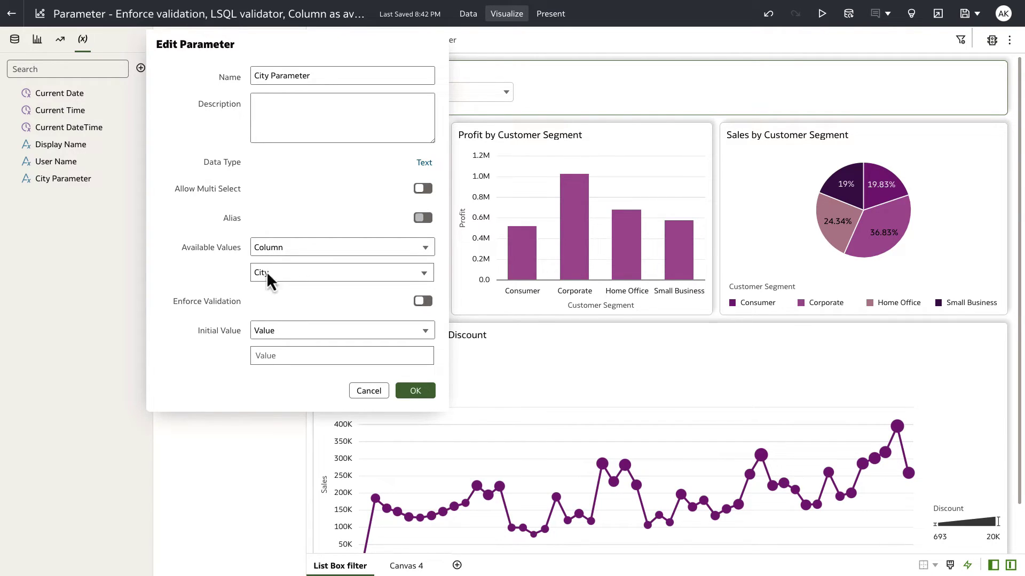
click(426, 301)
mouse_move(398, 308)
click(264, 356)
text(ABC)
click(414, 391)
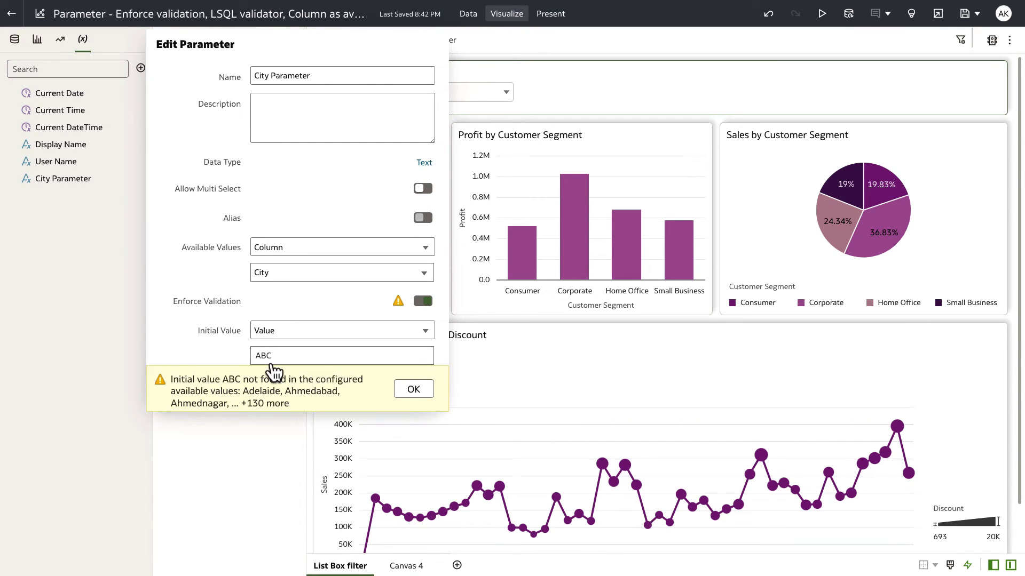
Replace the rejected initial value ABC with Austinn, submit, and dismiss the new warning
click(414, 389)
click(302, 356)
key(BackSpace)
key(BackSpace)
key(BackSpace)
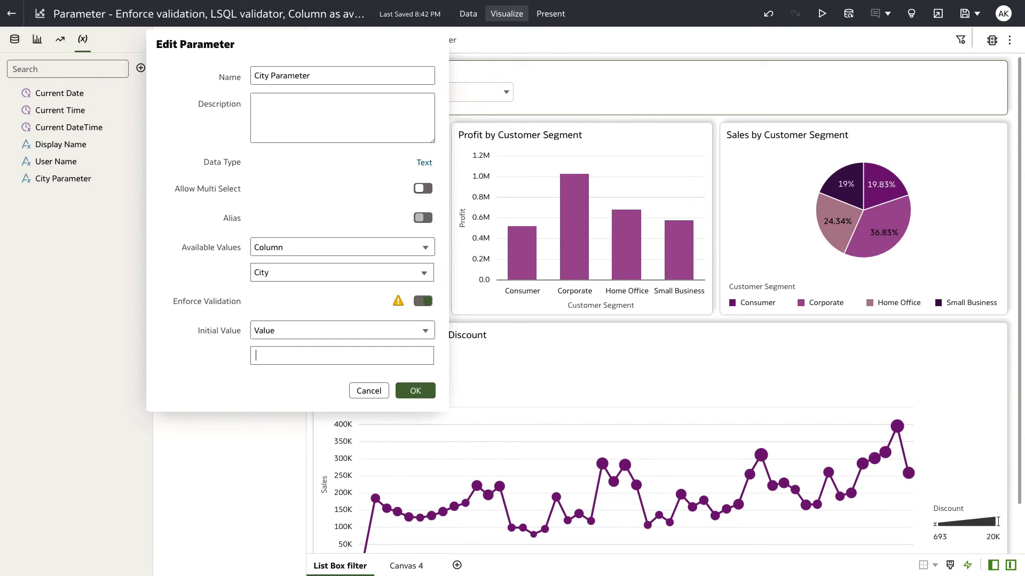
text(Austinn)
click(413, 390)
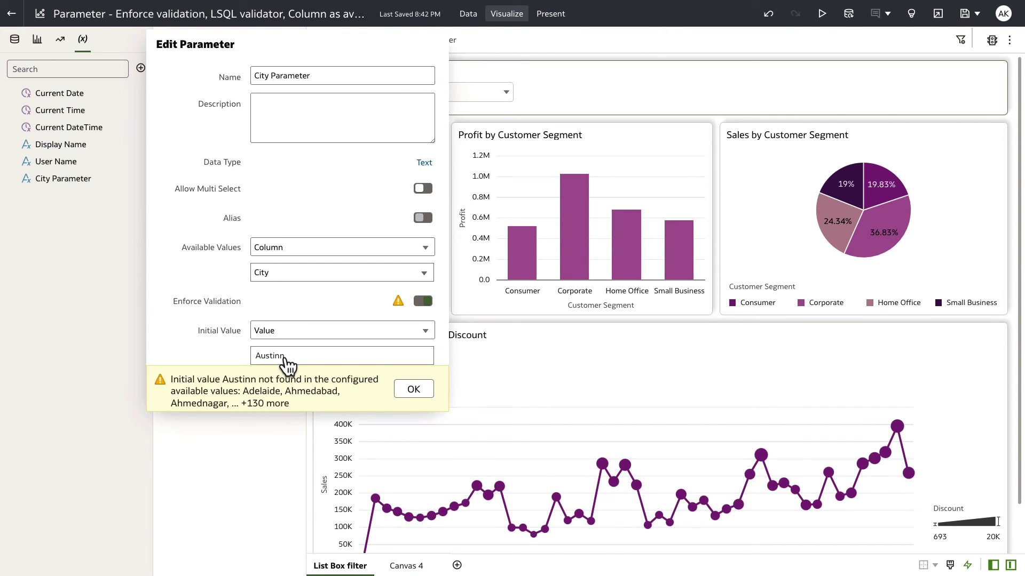
click(414, 389)
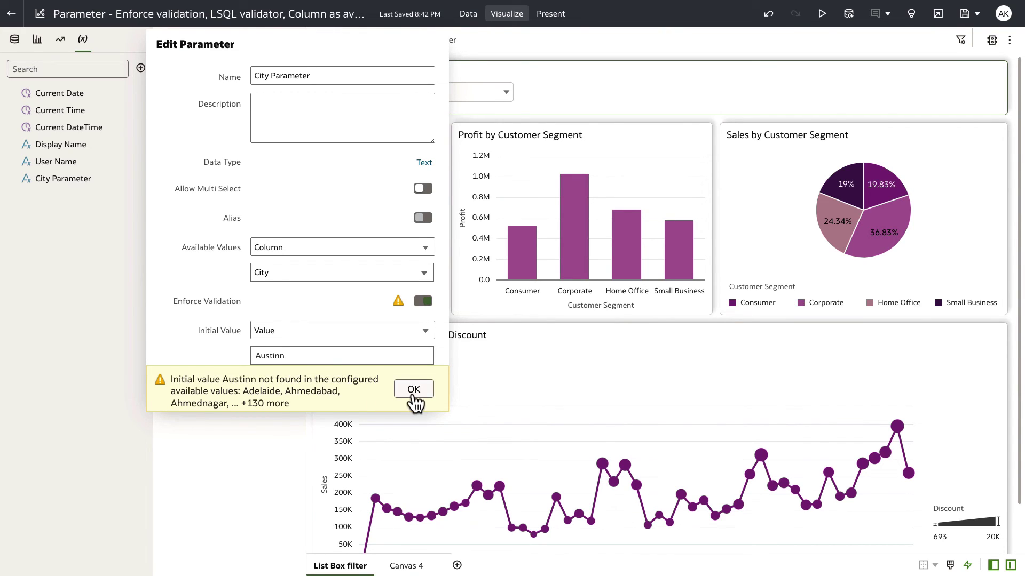